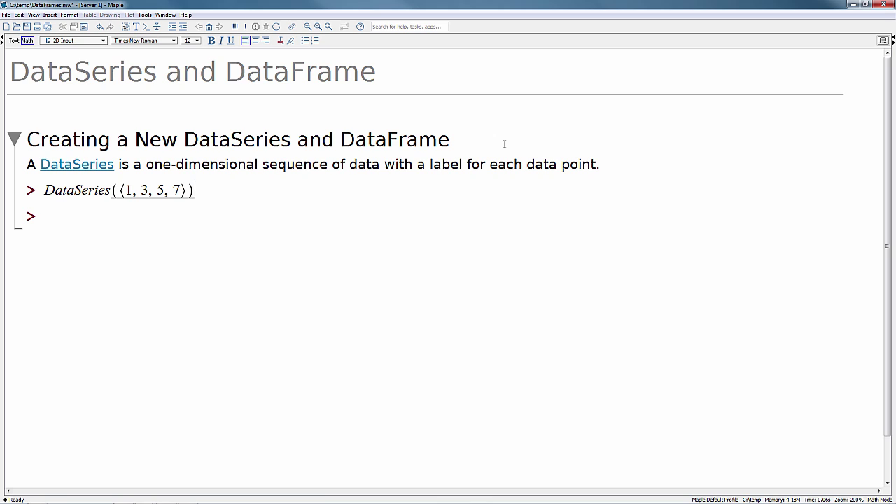
Step: Run the 1, 3, 5, 7 DataSeries, then define ds as DataSeries 2, 4, 6, 8 labelled a to d
{"action": "key", "text": "Return"}
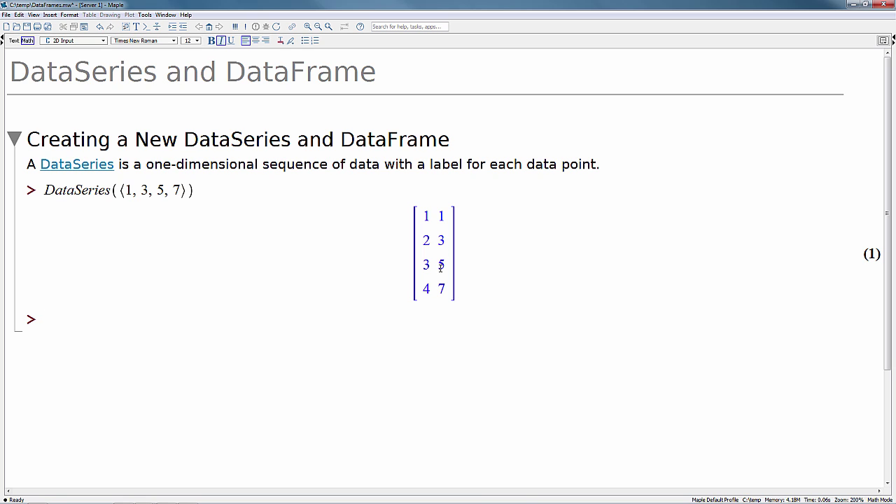
{"action": "type", "text": "ds:"}
{"action": "type", "text": "=Data"}
{"action": "type", "text": "Ser"}
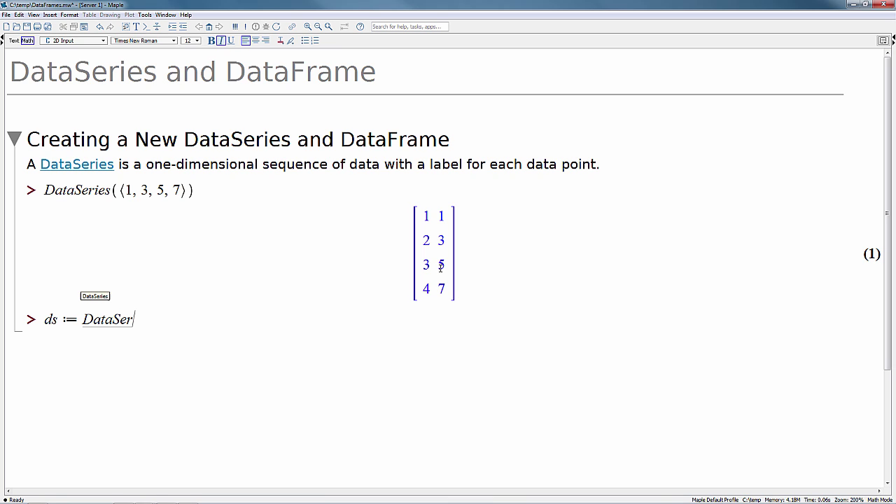
{"action": "type", "text": "ies(<"}
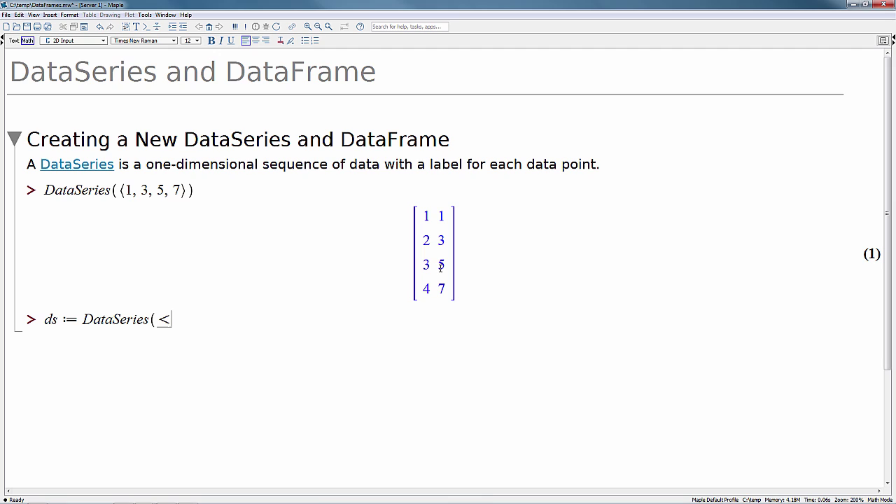
{"action": "type", "text": "2,4,6,8>"}
{"action": "key", "text": "Right"}
{"action": "type", "text": ", "}
{"action": "type", "text": "labe"}
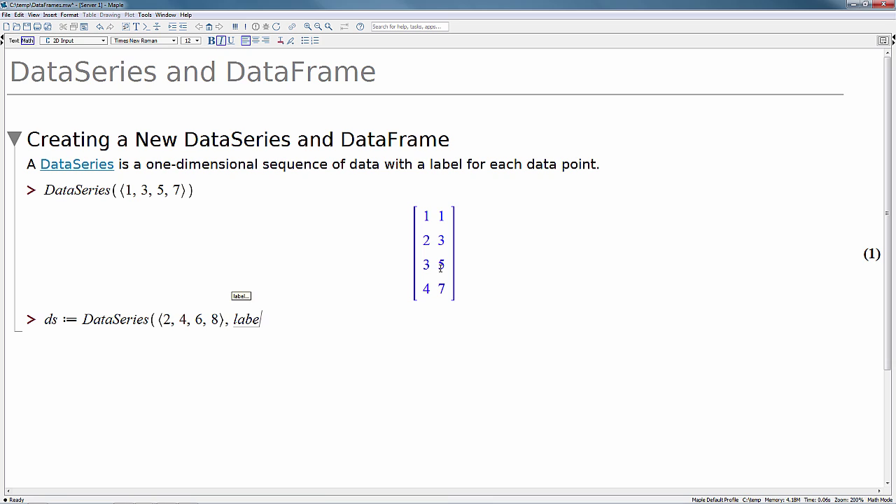
{"action": "type", "text": "ls = [a"}
{"action": "type", "text": ", b, c"}
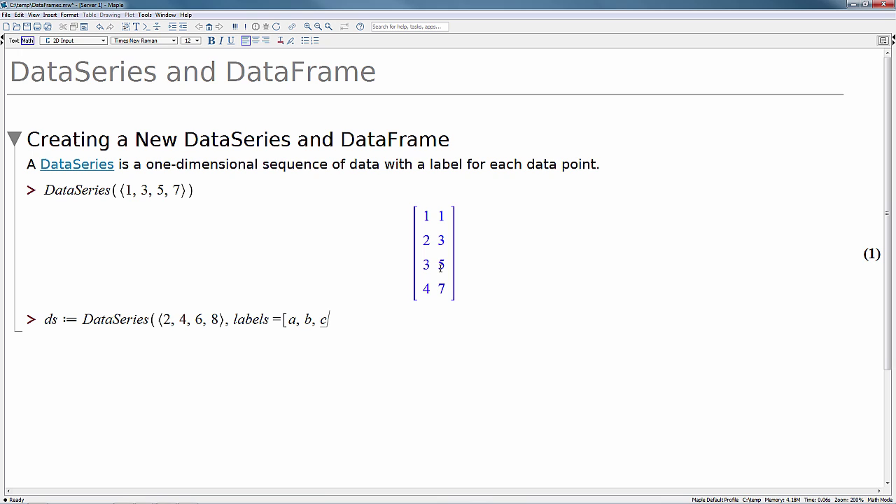
{"action": "type", "text": ", d])"}
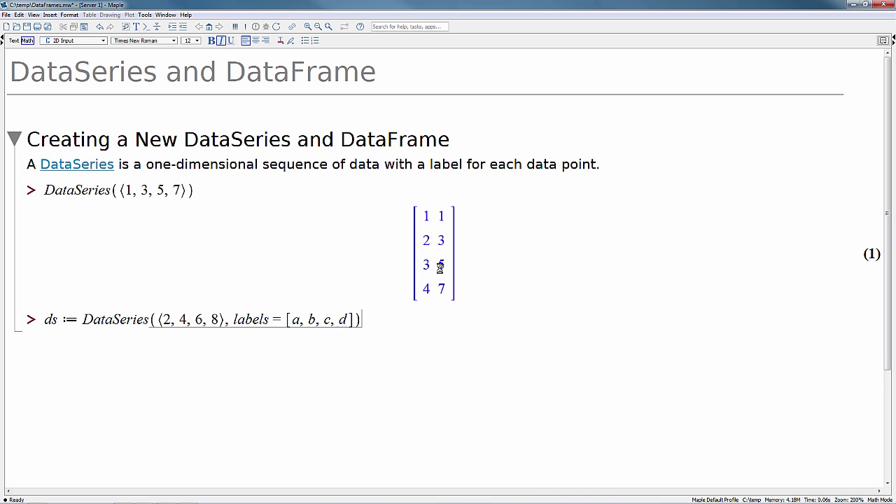
{"action": "key", "text": "Return"}
{"action": "scroll", "coordinate": [451, 318], "scroll_direction": "down", "scroll_amount": 1}
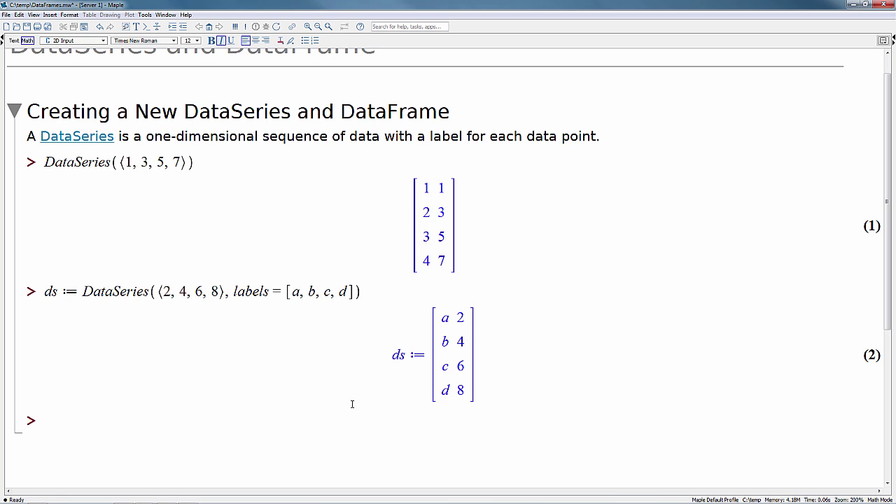
Step: Retrieve the first entry of ds with ds[1] and by label with ds[a]
{"action": "type", "text": "ds[1]"}
{"action": "key", "text": "Return"}
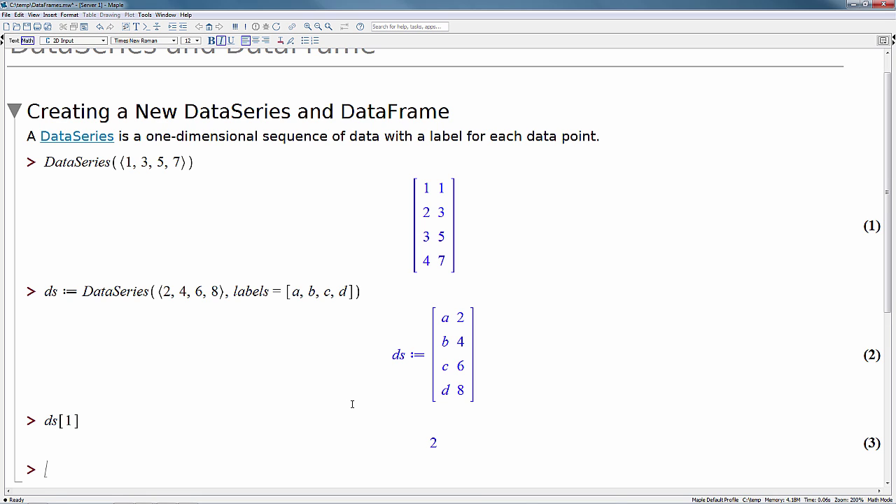
{"action": "type", "text": "ds[1"}
{"action": "key", "text": "BackSpace"}
{"action": "type", "text": "a"}
{"action": "key", "text": "Return"}
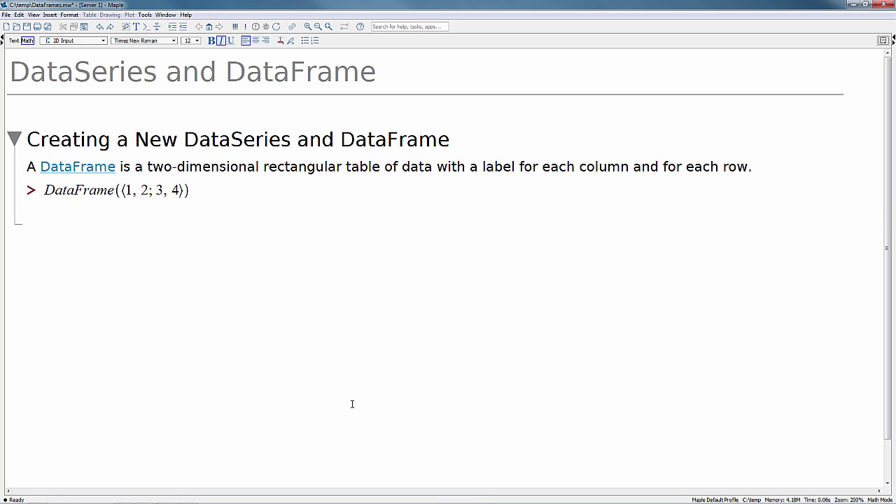
Step: Evaluate DataFrame(<1,2;3,4>) and define df with columns "odd" and "even"
{"action": "key", "text": "Return"}
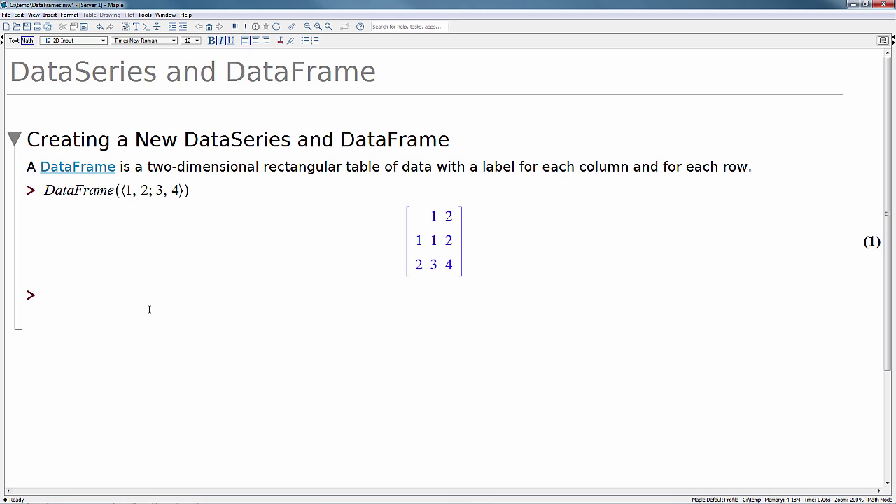
{"action": "type", "text": "df:=Data"}
{"action": "type", "text": "Frame("}
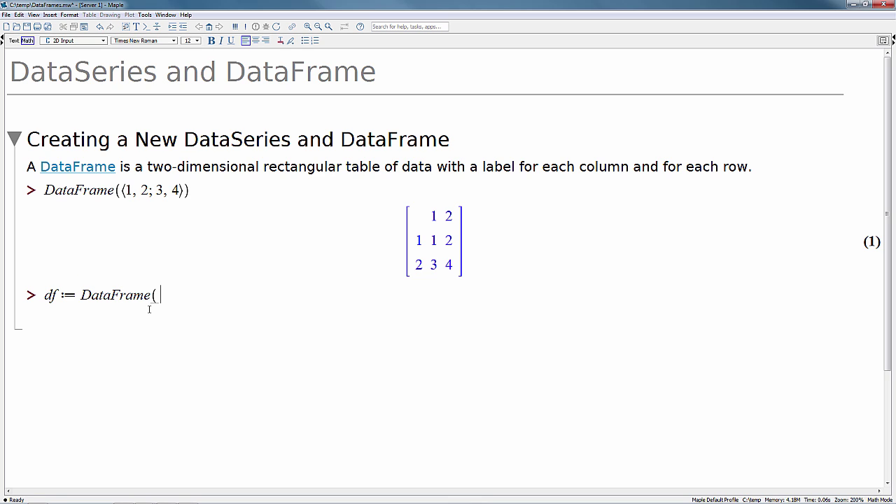
{"action": "type", "text": "<1,2"}
{"action": "type", "text": ";3,4>,col"}
{"action": "type", "text": "umns="}
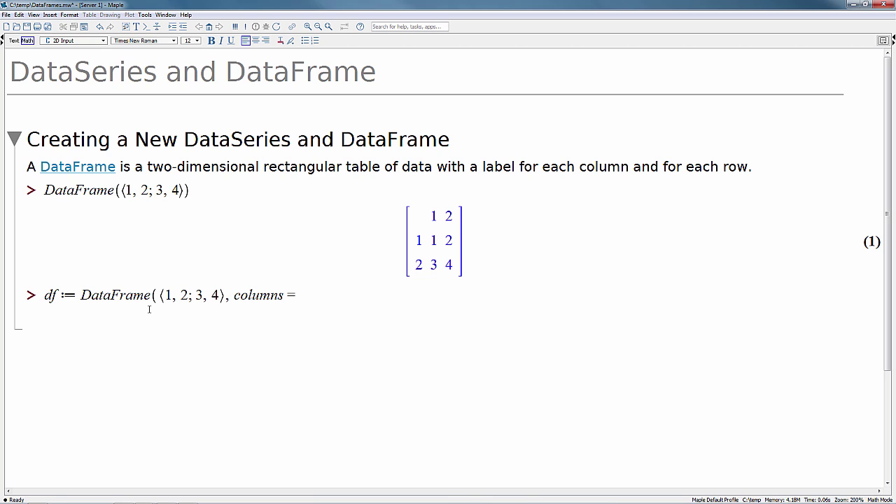
{"action": "type", "text": "[\"odd\",\"even\"]"}
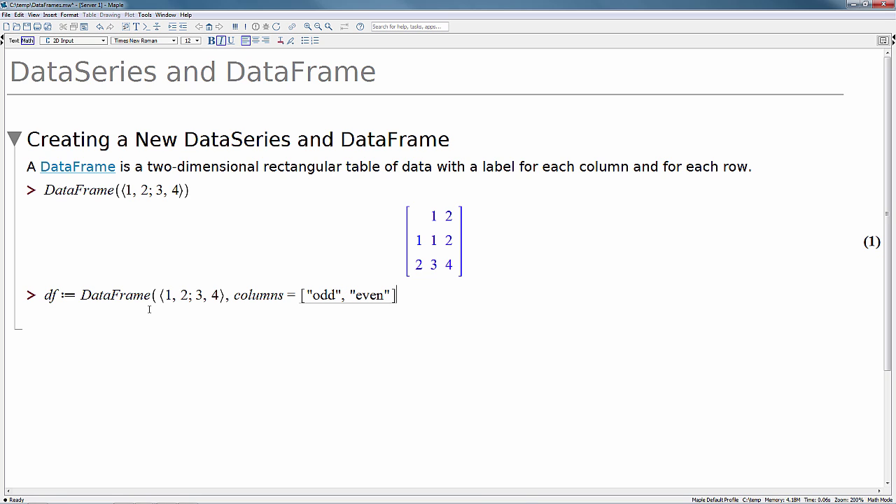
{"action": "type", "text": ")"}
{"action": "key", "text": "Return"}
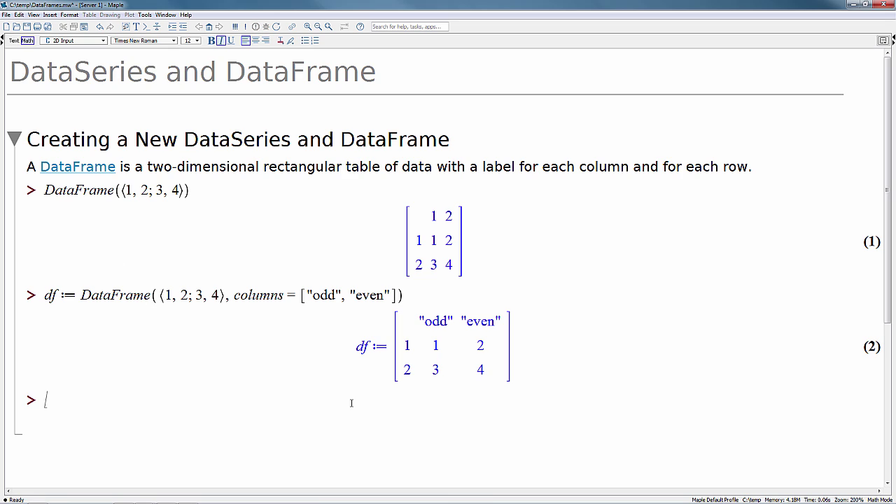
Step: Extract df's first column with df[1] and the odd column with df["odd"]
{"action": "type", "text": "df[1"}
{"action": "key", "text": "Return"}
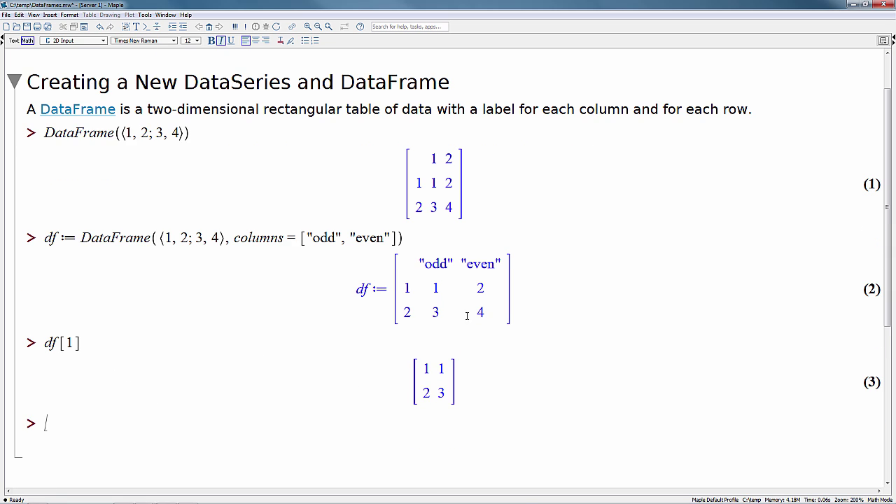
{"action": "type", "text": "df[\"odd"}
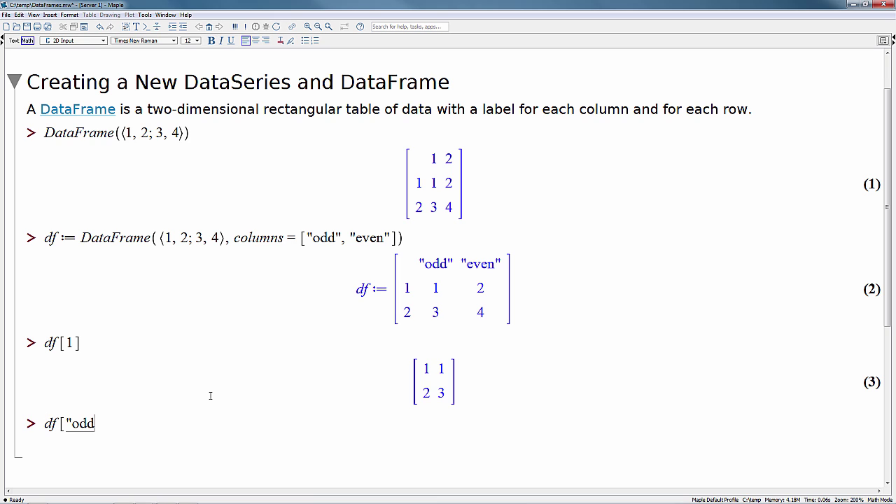
{"action": "type", "text": "\"]"}
{"action": "key", "text": "Return"}
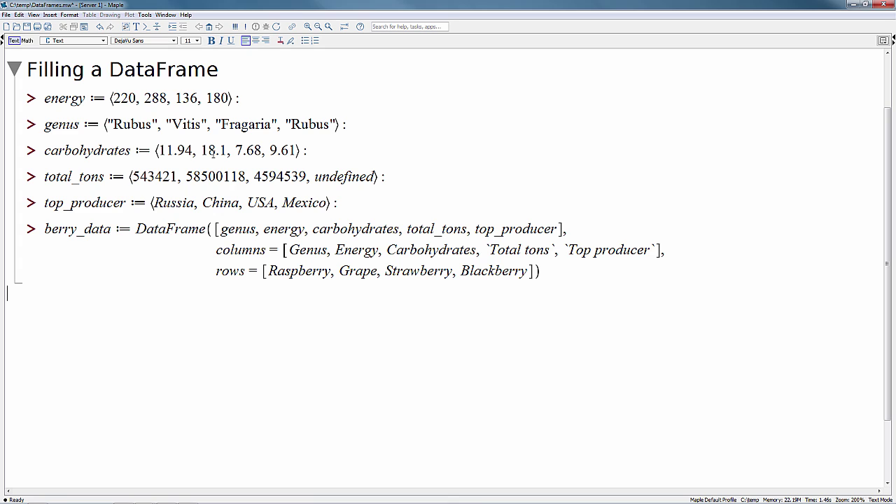
Step: Execute the berry definitions group to produce the four-berry berry_data table as output (1)
{"action": "left_click", "coordinate": [241, 99]}
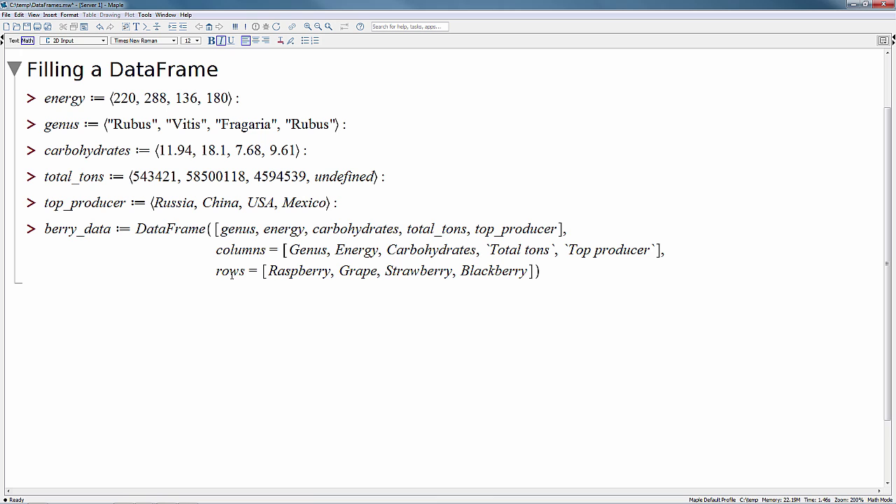
{"action": "key", "text": "Return"}
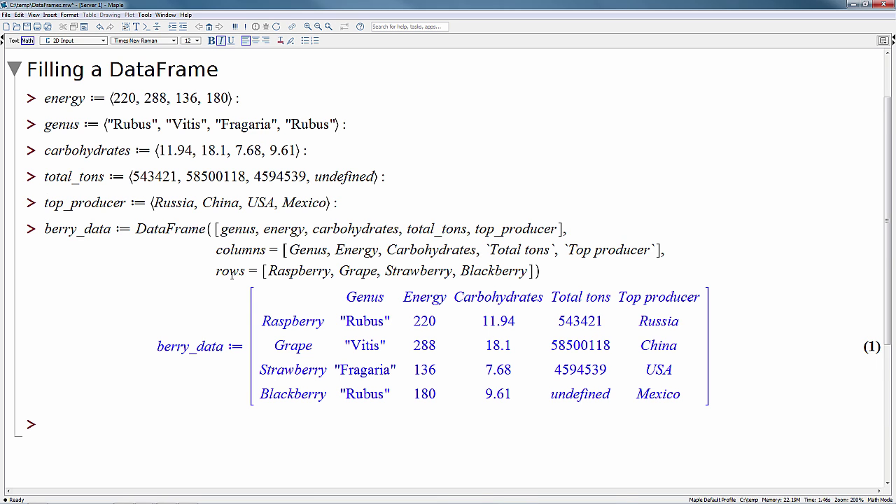
{"action": "scroll", "coordinate": [455, 311], "scroll_direction": "down", "scroll_amount": 1}
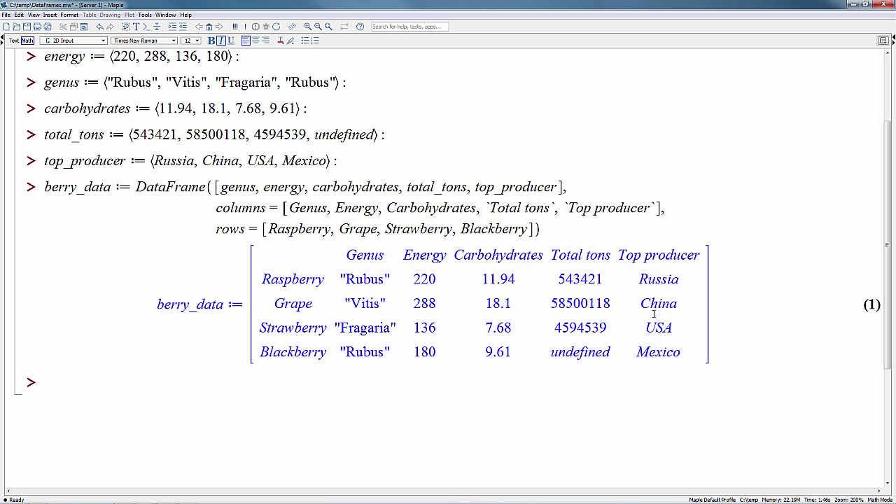
Step: Evaluate berry_data[Carbohydrates], showing 11.94, 18.1, 7.68 and 9.61
{"action": "type", "text": "berry_data"}
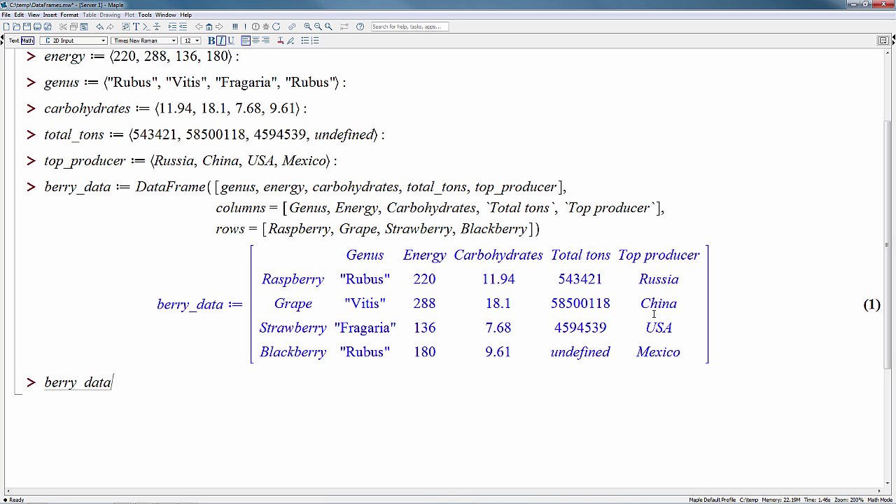
{"action": "type", "text": "[Carbo"}
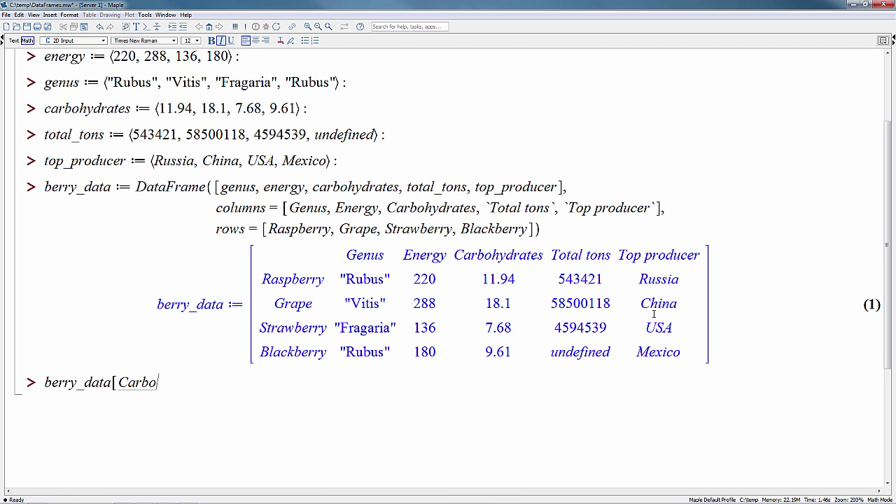
{"action": "type", "text": "hydrates]"}
{"action": "key", "text": "Return"}
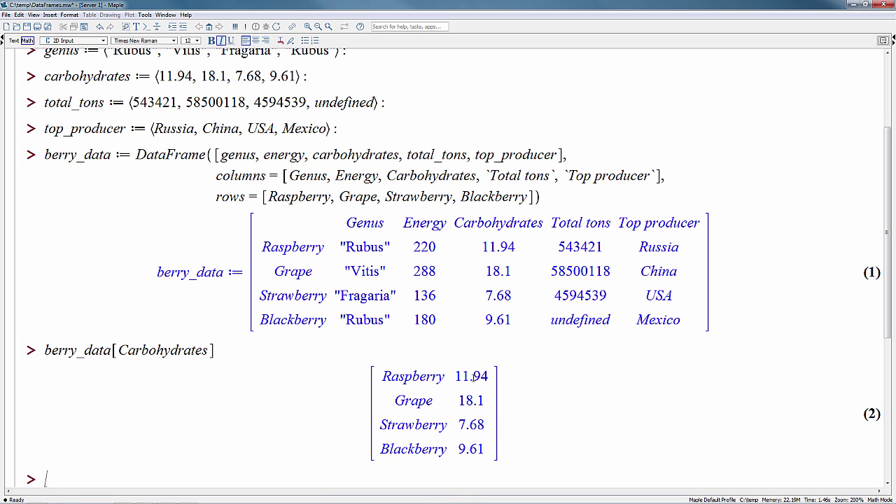
{"action": "scroll", "coordinate": [476, 378], "scroll_direction": "down", "scroll_amount": 1}
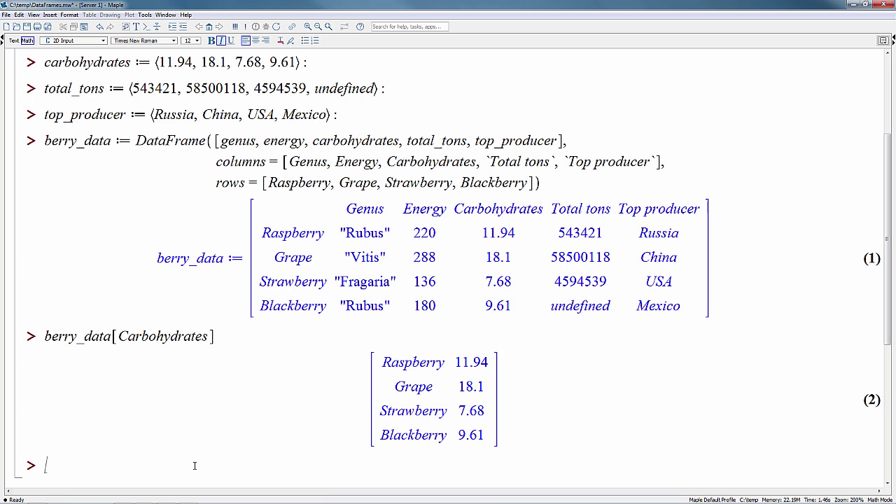
Step: Run berry_data[Energy] >~ 200 and select Strawberry's energy value 136
{"action": "type", "text": "berry"}
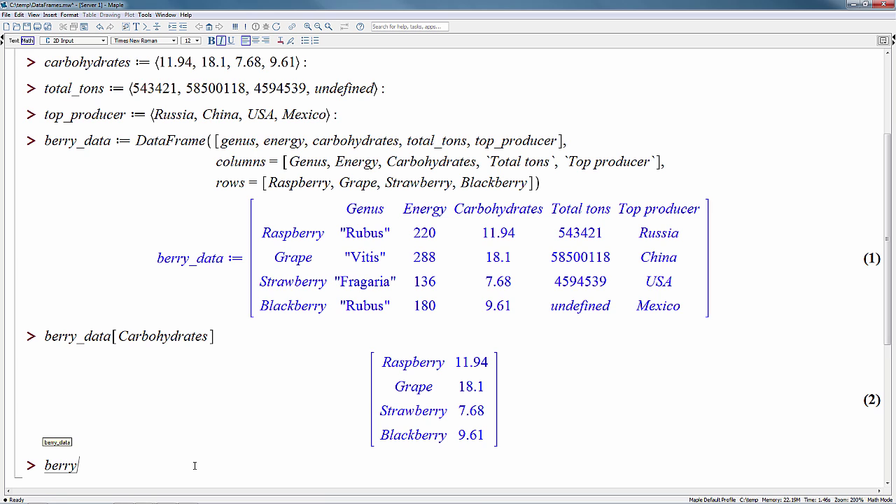
{"action": "type", "text": "_data["}
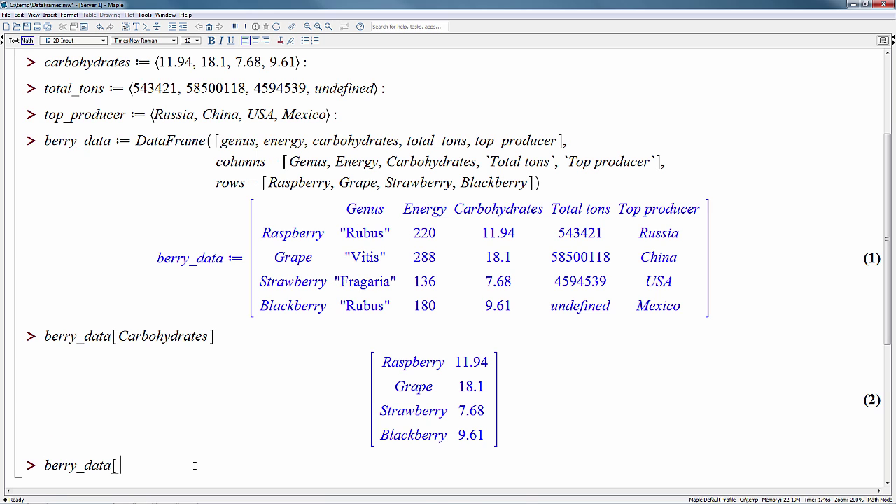
{"action": "type", "text": "Energy] >"}
{"action": "type", "text": "~200"}
{"action": "key", "text": "Return"}
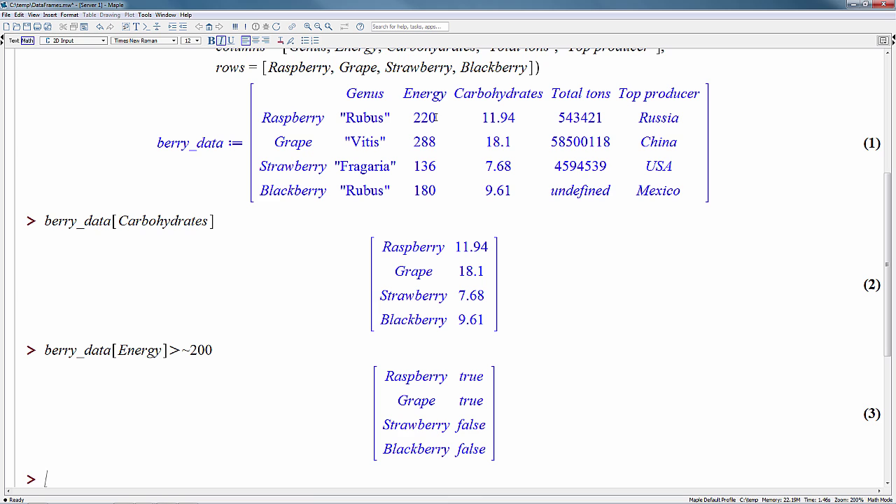
{"action": "left_click", "coordinate": [414, 165]}
{"action": "double_click", "coordinate": [415, 166]}
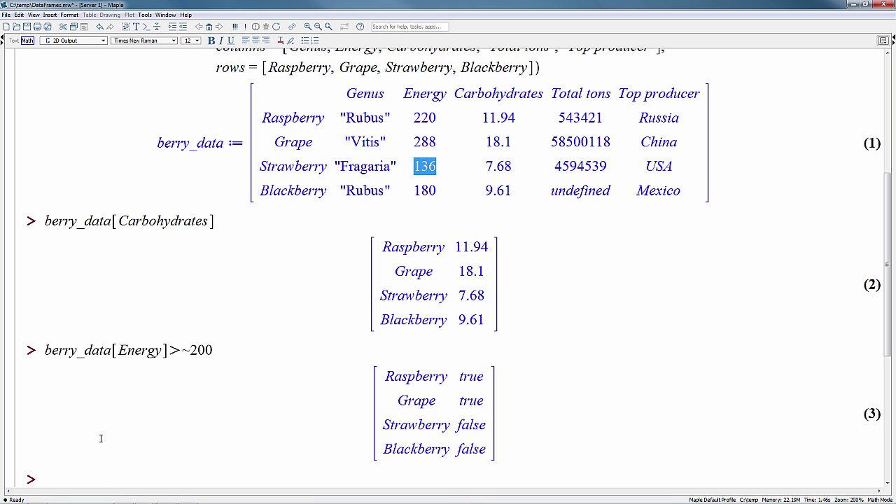
Step: Wrap the Energy comparison in berry_data[...] to keep only the Raspberry and Grape rows
{"action": "left_click_drag", "start_coordinate": [45, 350], "coordinate": [215, 350]}
{"action": "key", "text": "ctrl+c"}
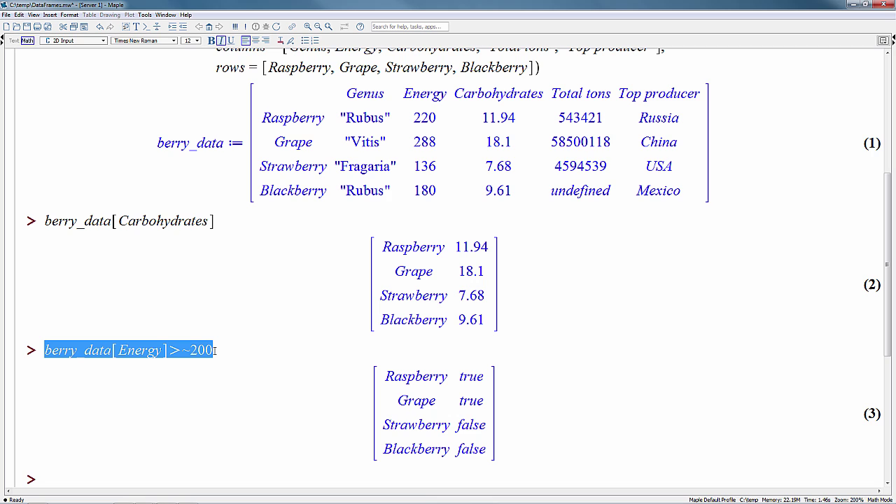
{"action": "left_click", "coordinate": [93, 480]}
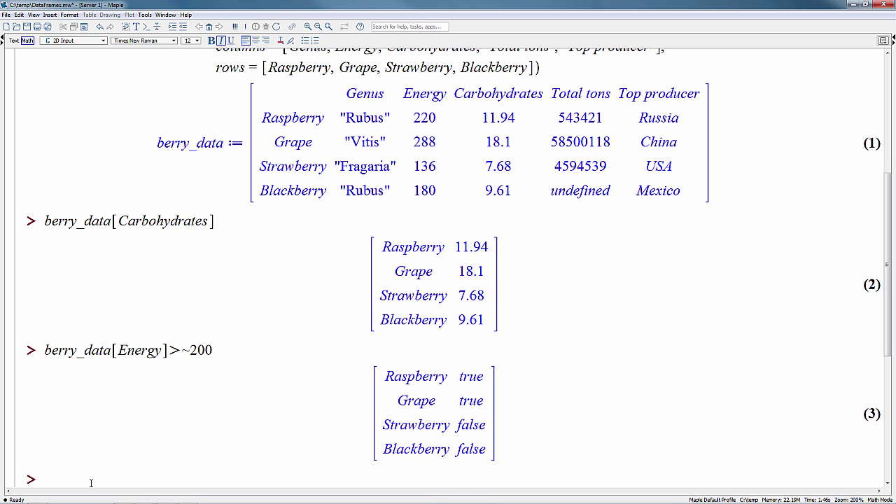
{"action": "type", "text": "berry_data["}
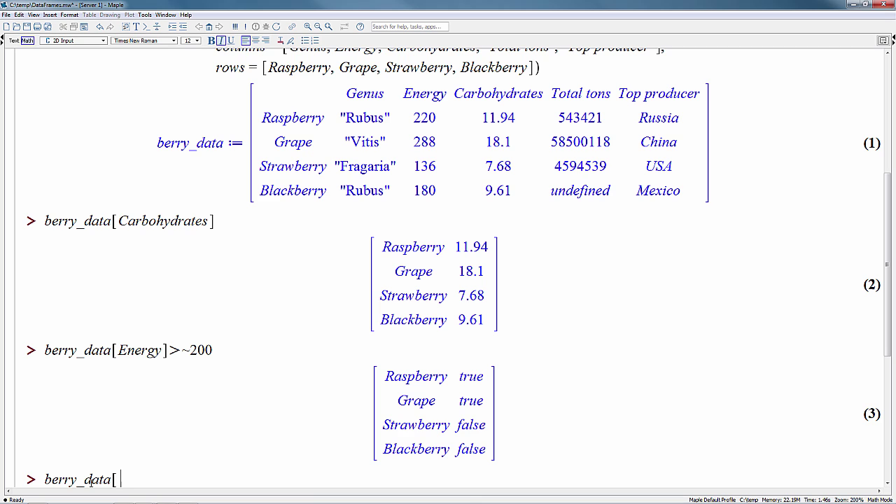
{"action": "key", "text": "ctrl+v"}
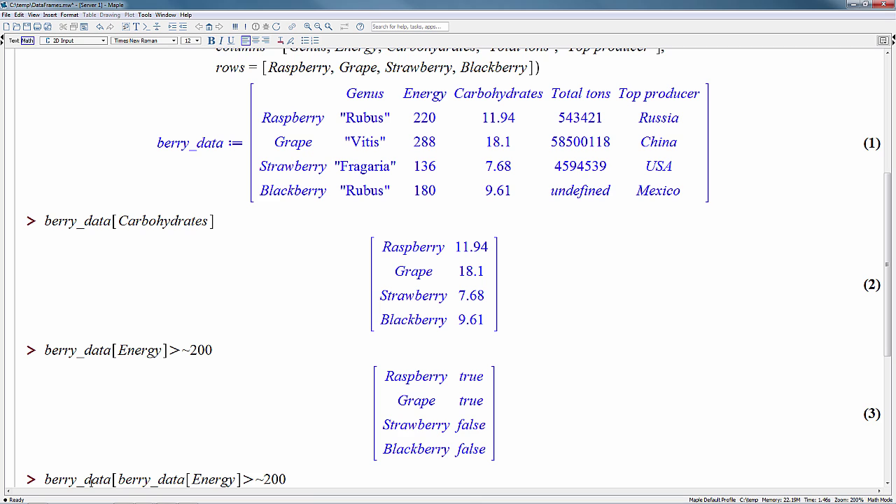
{"action": "type", "text": "]"}
{"action": "scroll", "coordinate": [105, 447], "scroll_direction": "down", "scroll_amount": 1}
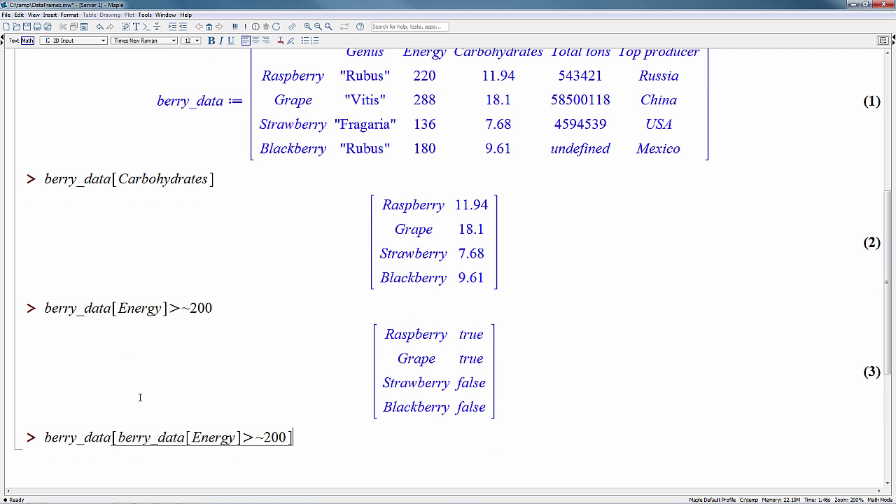
{"action": "left_click", "coordinate": [119, 435]}
{"action": "key", "text": "Return"}
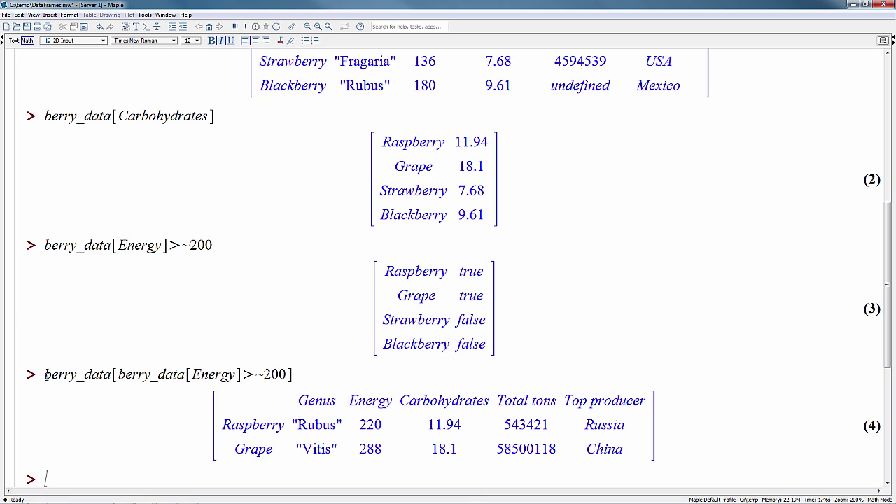
Step: Copy the Energy row filter command into the new empty prompt
{"action": "left_click_drag", "start_coordinate": [45, 375], "coordinate": [304, 375]}
{"action": "key", "text": "ctrl+c"}
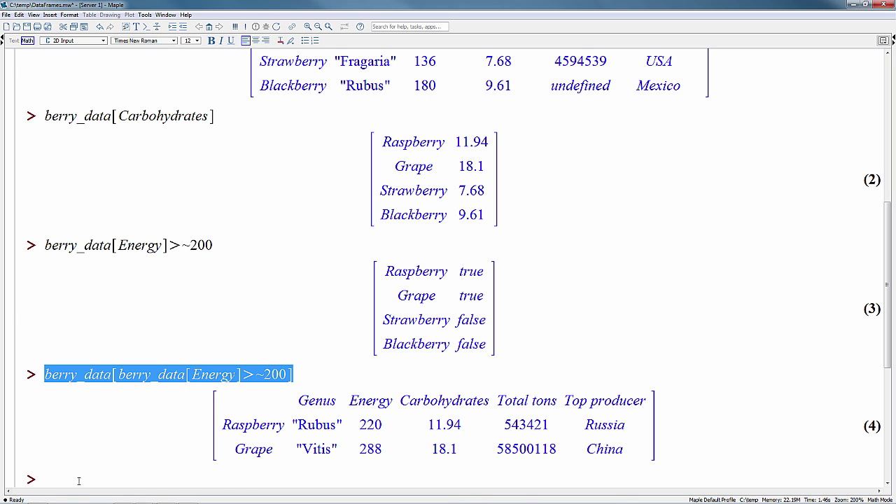
{"action": "left_click", "coordinate": [80, 480]}
{"action": "key", "text": "ctrl+v"}
Step: Add 'and berry_data[Carbohydrates] <~ 15' to the filter and run it, leaving only Raspberry
{"action": "key", "text": "Left"}
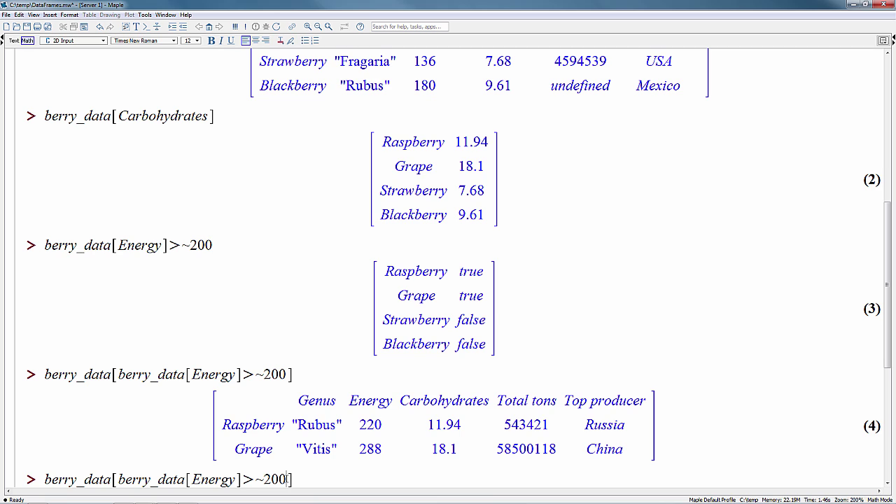
{"action": "type", "text": "and "}
{"action": "type", "text": "berry_d"}
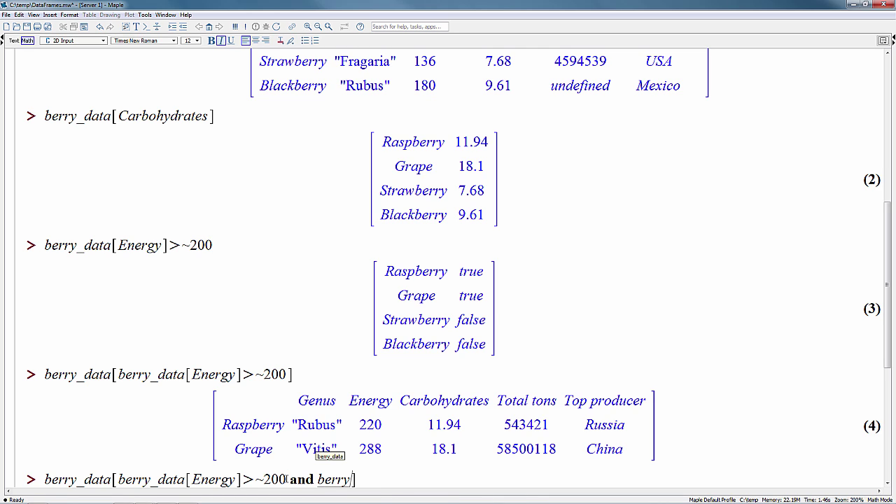
{"action": "type", "text": "ata[ "}
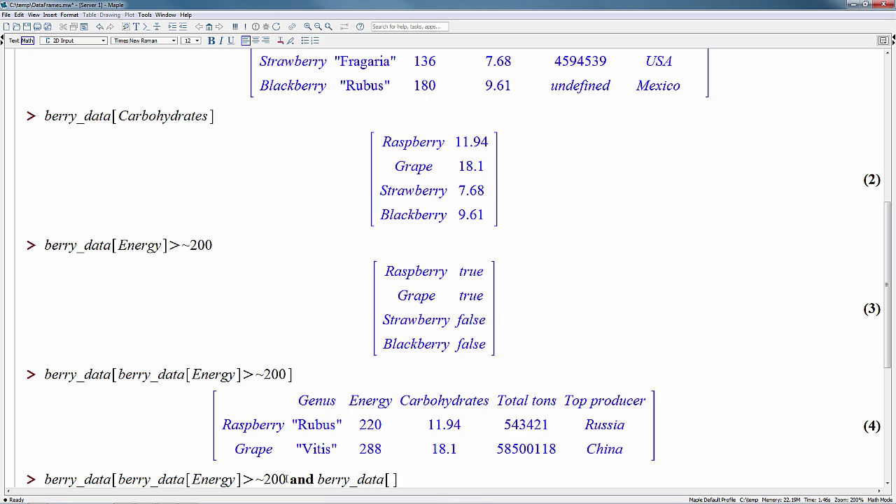
{"action": "type", "text": "Carbohydrates"}
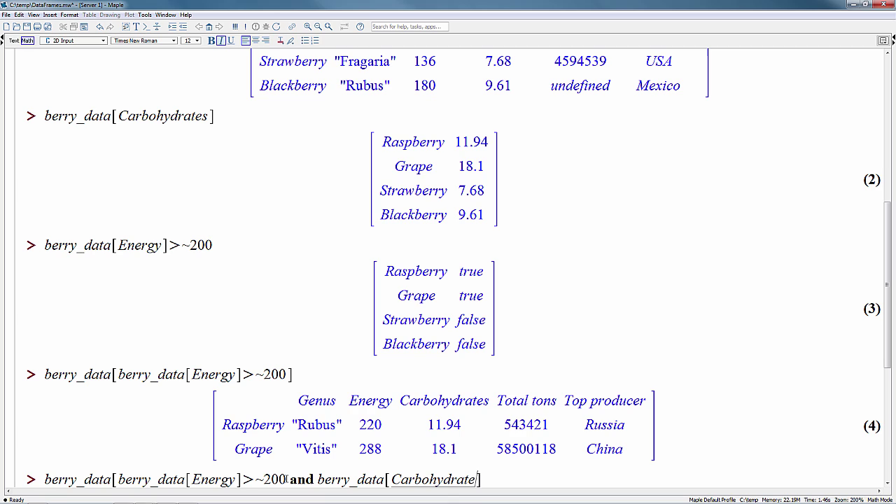
{"action": "key", "text": "Right"}
{"action": "type", "text": "<~15"}
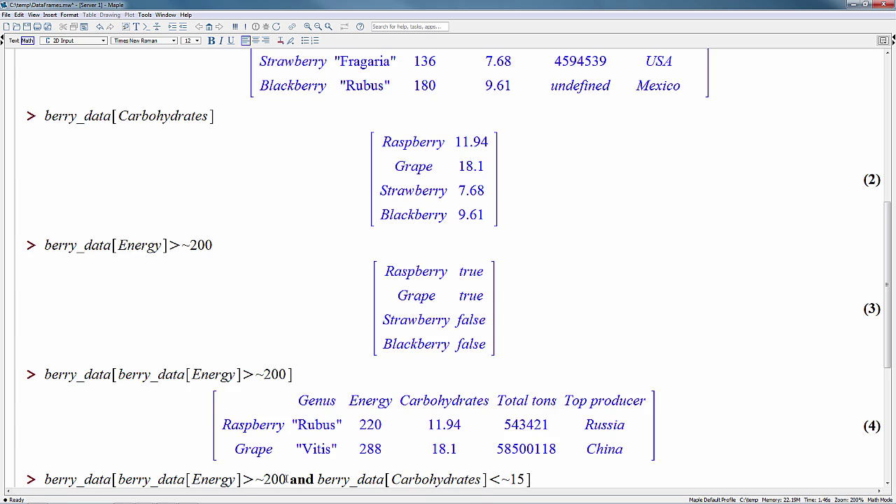
{"action": "key", "text": "Return"}
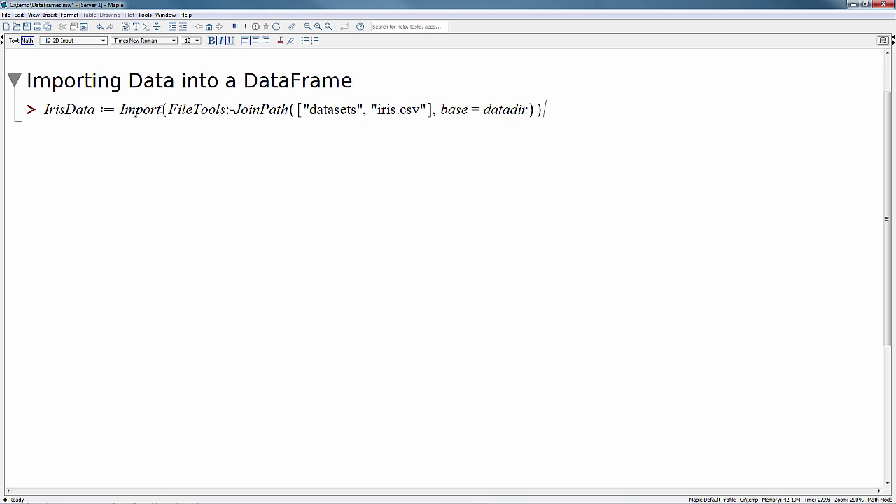
Step: Run the Import of datasets/iris.csv from datadir into IrisData
{"action": "key", "text": "Return"}
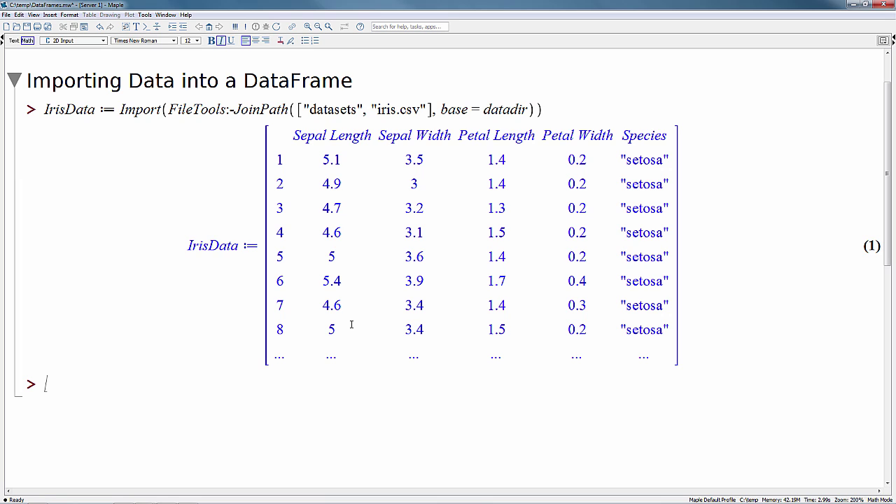
Step: Load the Statistics package with with(Statistics):
{"action": "type", "text": "with("}
{"action": "type", "text": "Statist"}
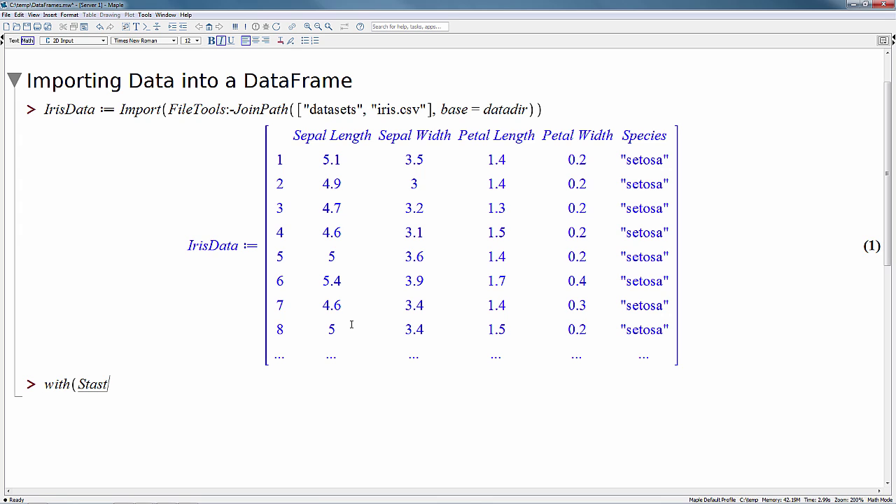
{"action": "key", "text": "BackSpace"}
{"action": "key", "text": "BackSpace"}
{"action": "type", "text": "tistics) :"}
{"action": "key", "text": "Return"}
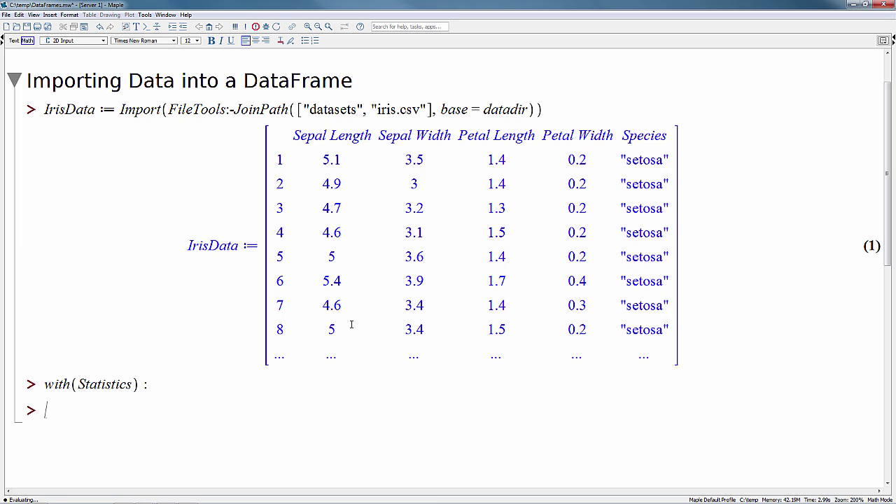
Step: Run DataSummary(IrisData[.., 1..4]) to summarise the four numeric iris columns
{"action": "type", "text": "Data"}
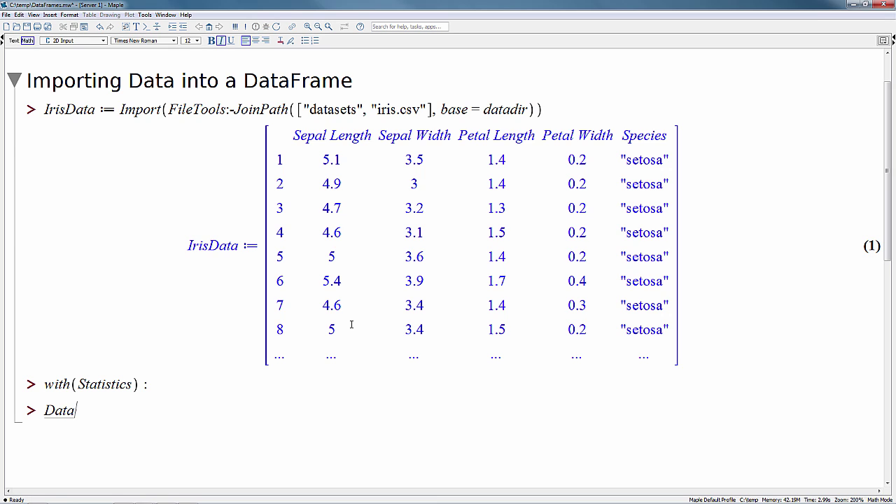
{"action": "type", "text": "Summary"}
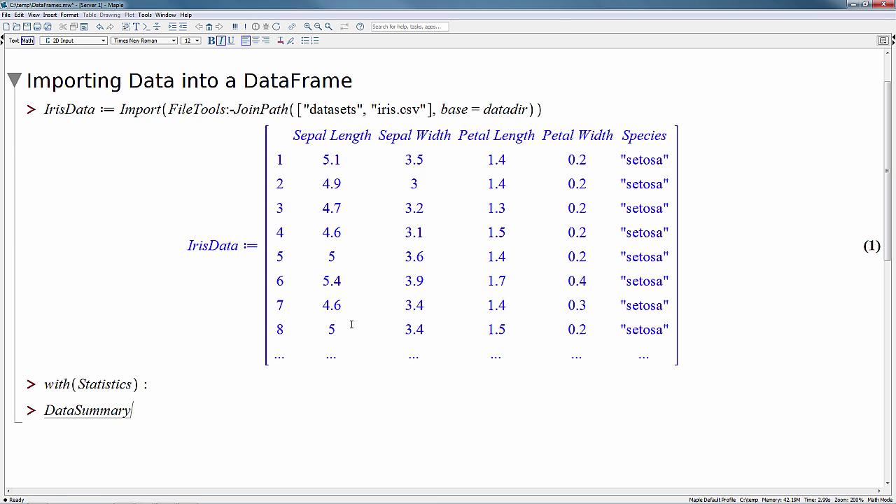
{"action": "type", "text": "(IrisData[.., 1 ..4"}
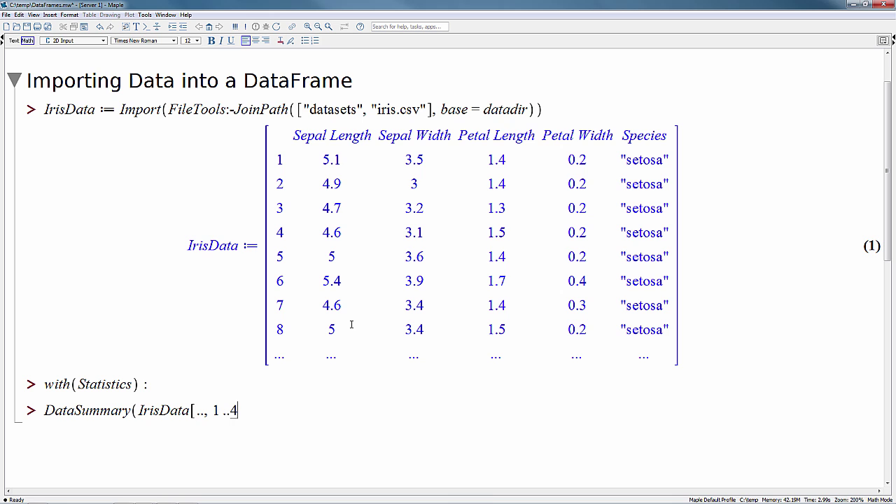
{"action": "type", "text": "])"}
{"action": "key", "text": "Return"}
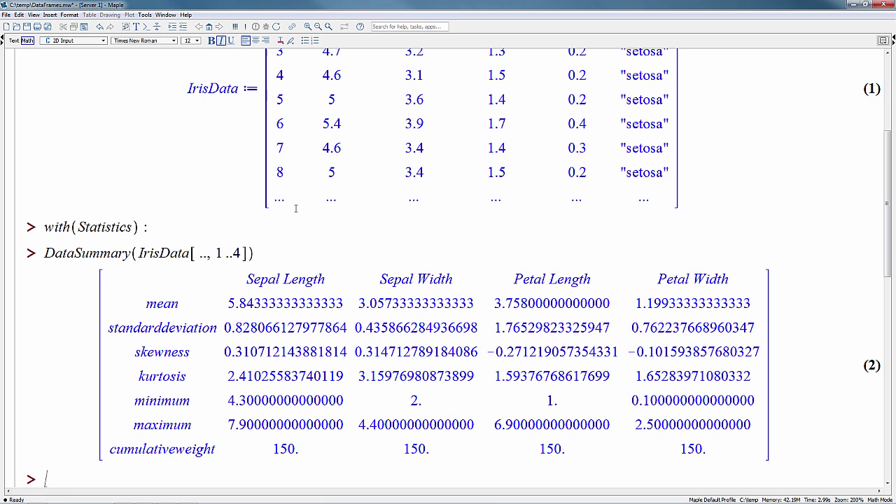
Step: Embed a Data Summary of IrisData's Sepal Length and Sepal Width via the output's context menu
{"action": "right_click", "coordinate": [367, 136]}
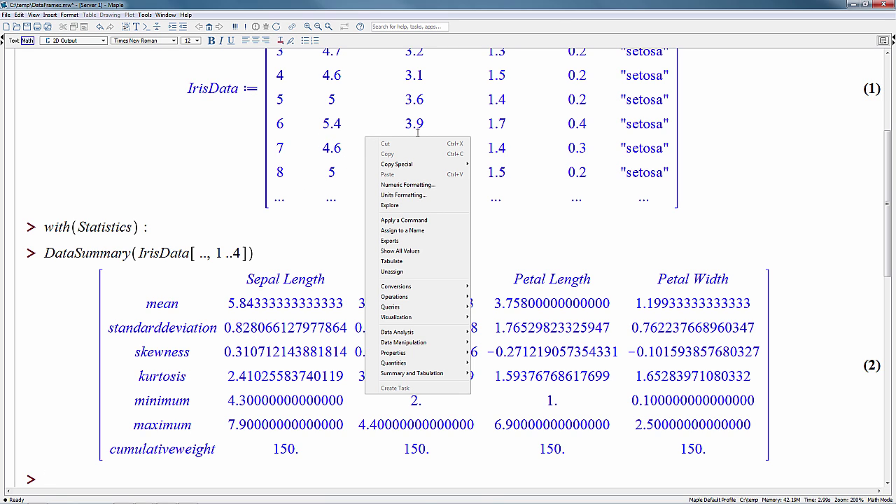
{"action": "mouse_move", "coordinate": [438, 375]}
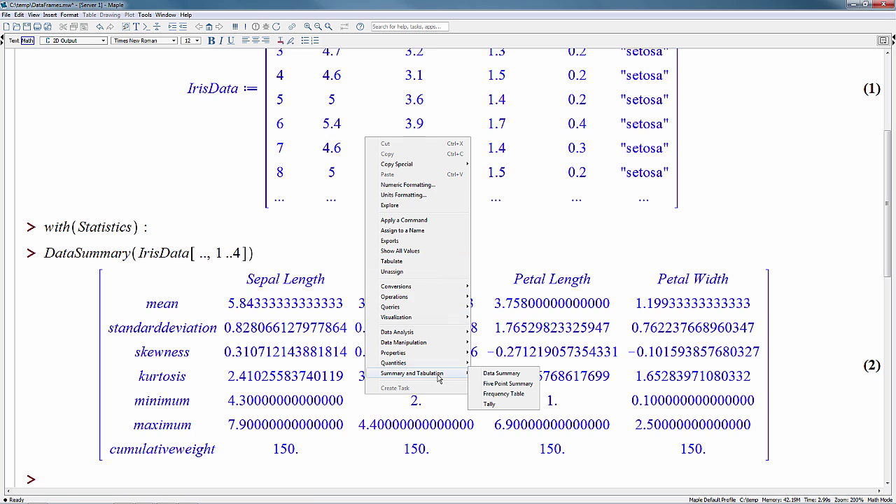
{"action": "left_click", "coordinate": [503, 376]}
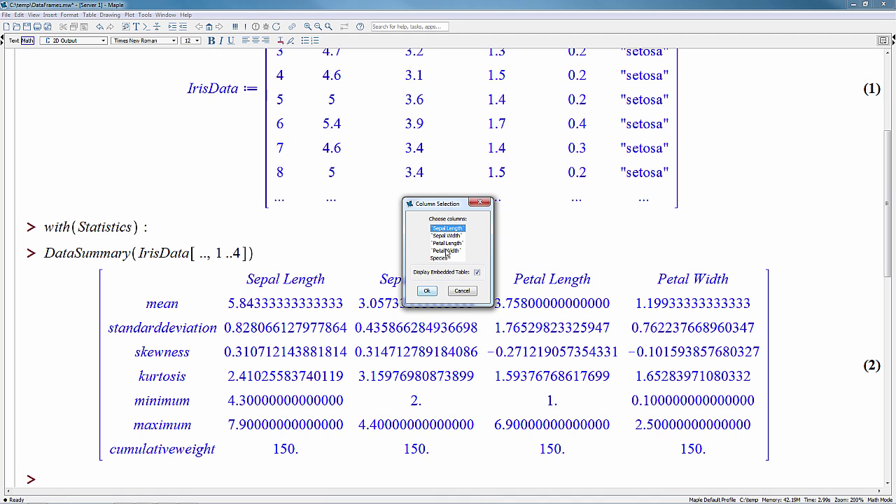
{"action": "left_click", "coordinate": [448, 236], "text": "ctrl"}
{"action": "left_click", "coordinate": [428, 292]}
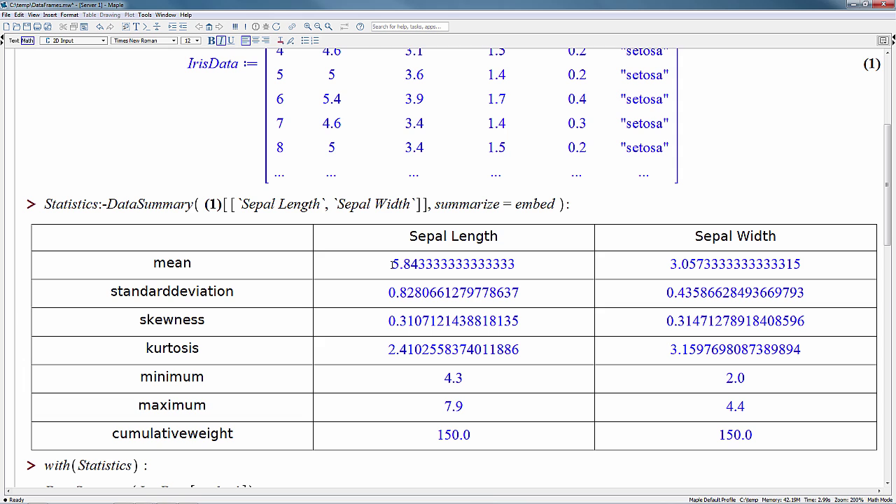
{"action": "scroll", "coordinate": [392, 264], "scroll_direction": "up", "scroll_amount": 4}
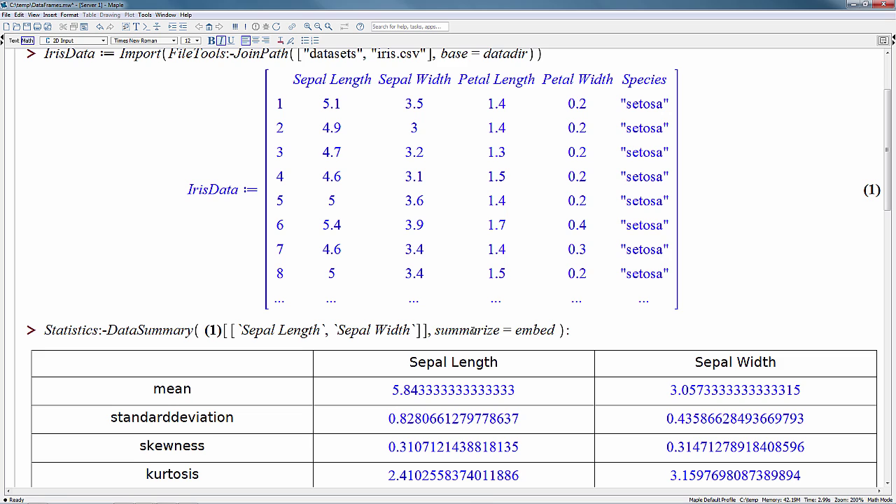
Step: Aggregate the iris data by Species with the Mean statistic and a tally shown
{"action": "right_click", "coordinate": [469, 229]}
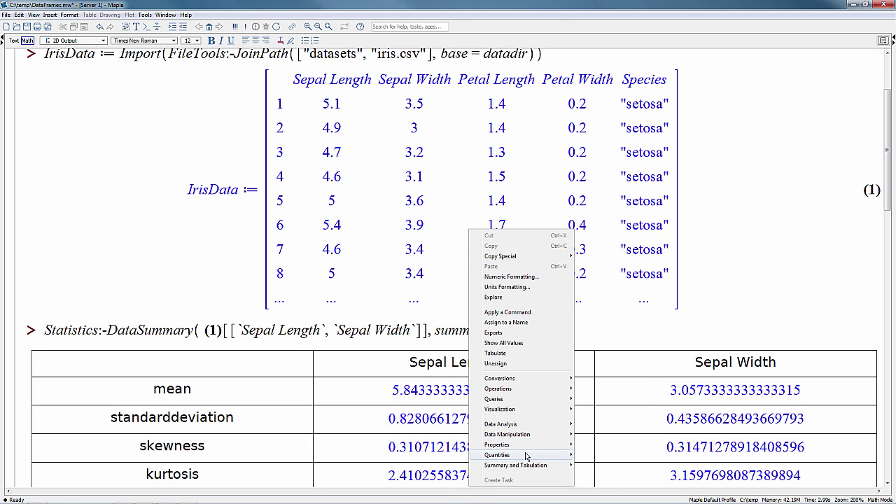
{"action": "mouse_move", "coordinate": [537, 457]}
{"action": "left_click", "coordinate": [607, 321]}
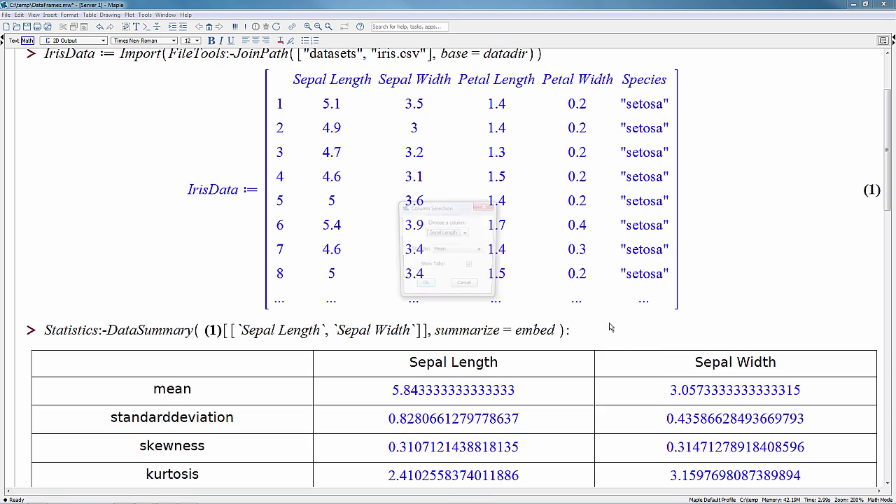
{"action": "left_click", "coordinate": [452, 232]}
{"action": "left_click", "coordinate": [451, 273]}
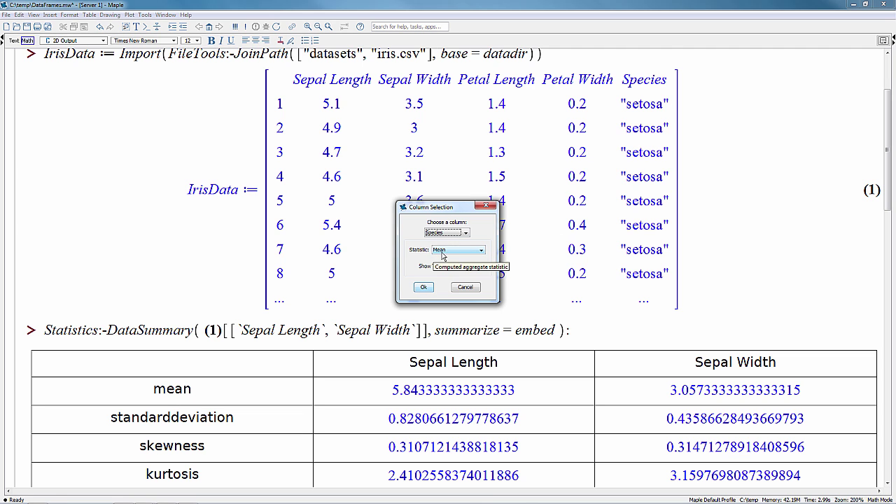
{"action": "left_click", "coordinate": [424, 287]}
{"action": "key", "text": "Return"}
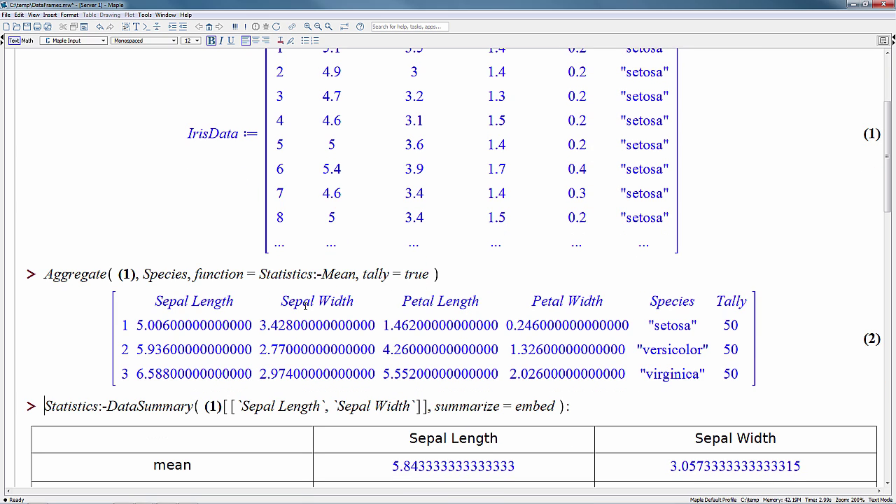
Step: Inspect the species rows and Sepal Length means (versicolor 5.936), then re-execute the worksheet
{"action": "left_click_drag", "start_coordinate": [672, 328], "coordinate": [672, 351]}
{"action": "left_click", "coordinate": [672, 351]}
{"action": "left_click", "coordinate": [678, 359]}
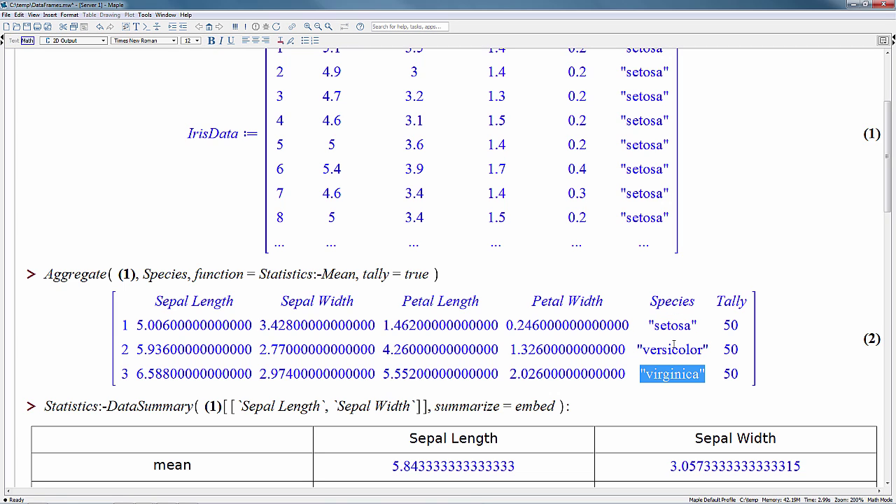
{"action": "left_click", "coordinate": [133, 319]}
{"action": "key", "text": "Down"}
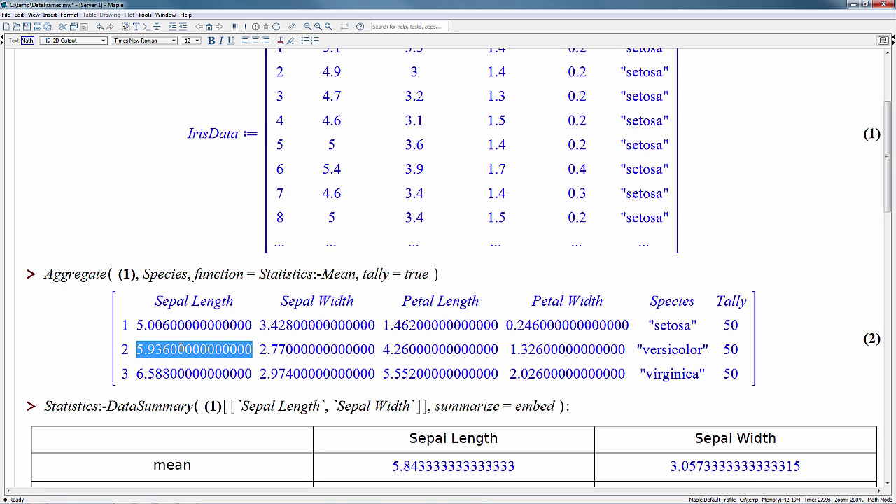
{"action": "key", "text": "Down"}
{"action": "left_click", "coordinate": [214, 348]}
{"action": "left_click", "coordinate": [712, 271]}
{"action": "key", "text": "Return"}
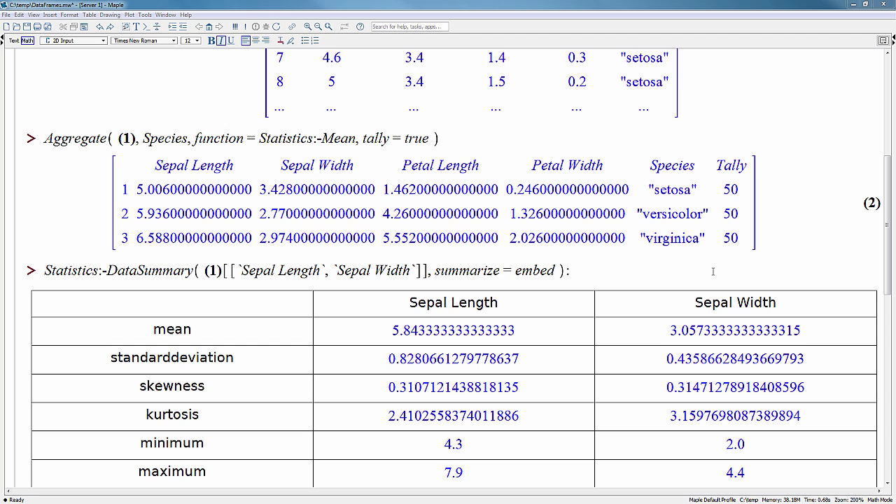
{"action": "left_click_drag", "start_coordinate": [888, 226], "coordinate": [887, 406]}
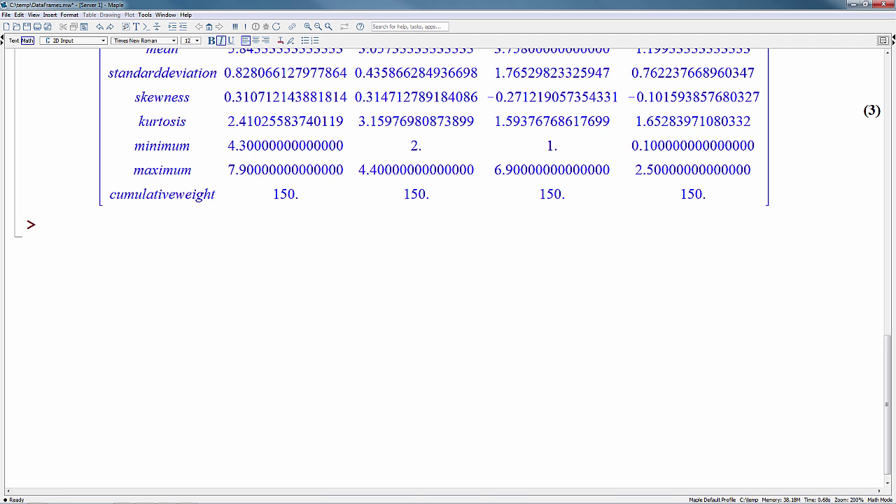
{"action": "left_click_drag", "start_coordinate": [886, 404], "coordinate": [887, 163]}
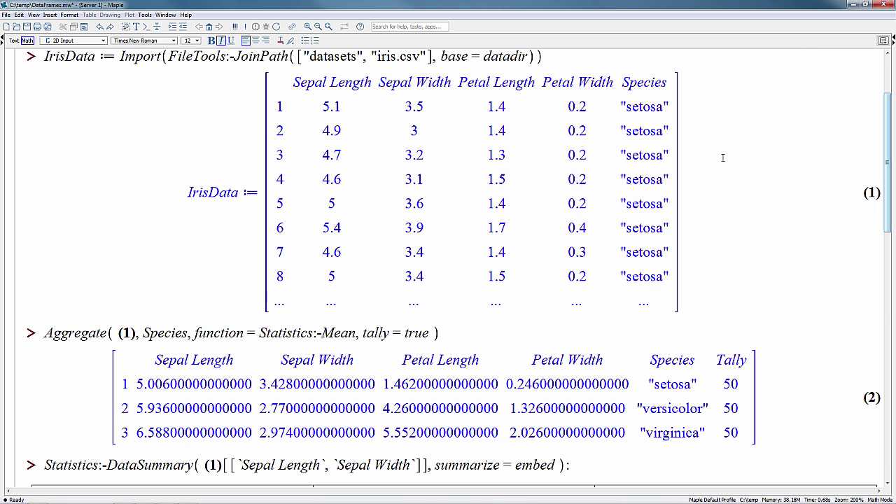
{"action": "right_click", "coordinate": [502, 180]}
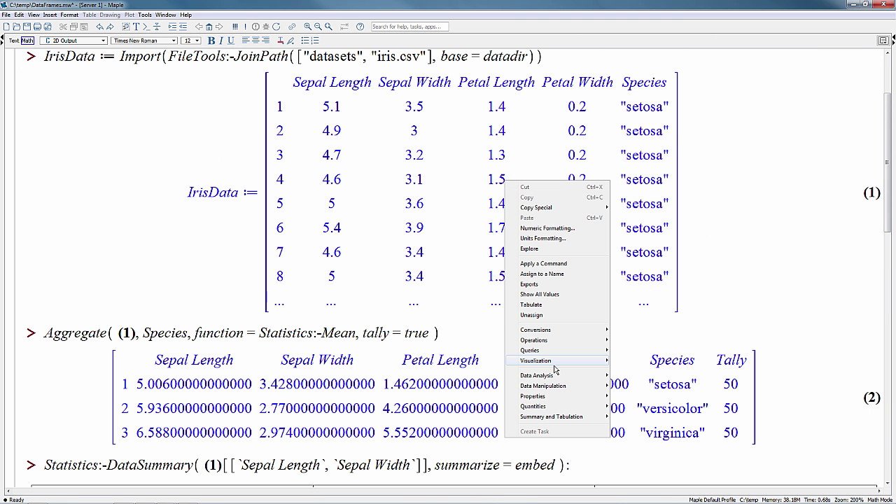
{"action": "mouse_move", "coordinate": [554, 364]}
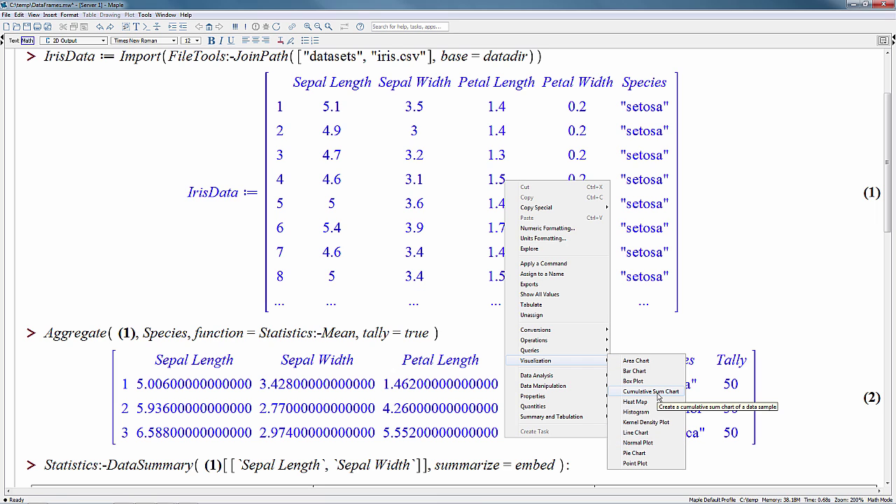
{"action": "left_click", "coordinate": [776, 262]}
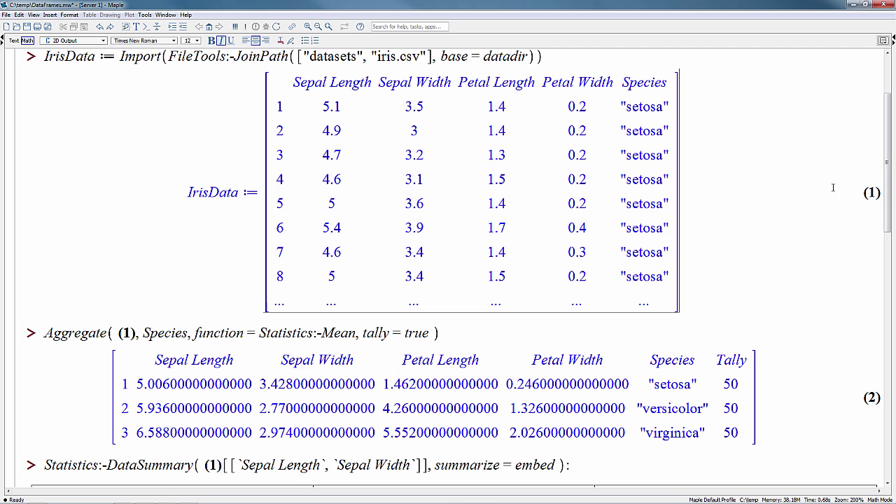
{"action": "scroll", "coordinate": [873, 309], "scroll_direction": "down", "scroll_amount": 5}
{"action": "scroll", "coordinate": [873, 310], "scroll_direction": "down", "scroll_amount": 8}
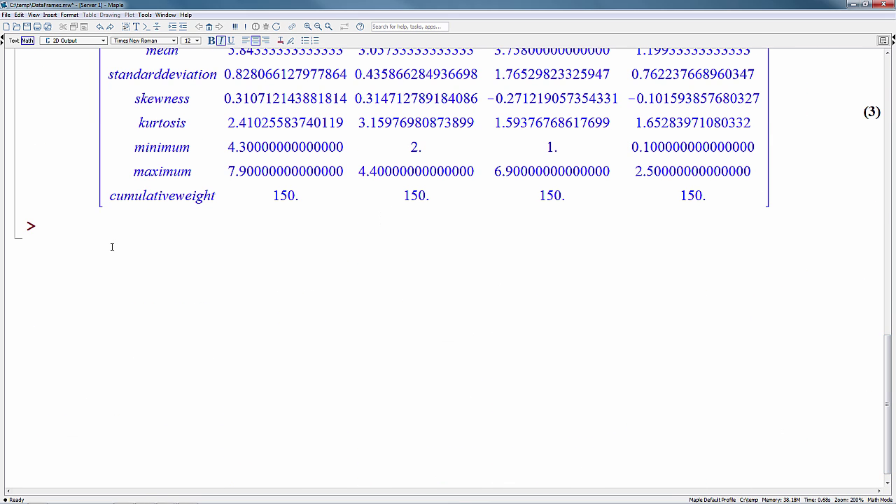
Step: Paste and run the GridPlot correlogram command ending in a colon, zooming out until the grid fits
{"action": "left_click", "coordinate": [80, 227]}
{"action": "type", "text": "GridPlot(IrisData[.., 1 ..4], upper = [plots:-pointplot, colorscheme = [\"valuesplit\", IrisData[Species]], symbol = solidcircle, symbolsize = 20], lower = '(x) -> Statistics:-PieChart([\"\" = abs(x), \"\" = 1 - abs(x)], color = [\"CornflowerBlue\", \"WhiteSmoke\"], title = evalf[3](x), size = [100, 100])', correlation = [false, true, false], width = 600, widthmode = pixels)"}
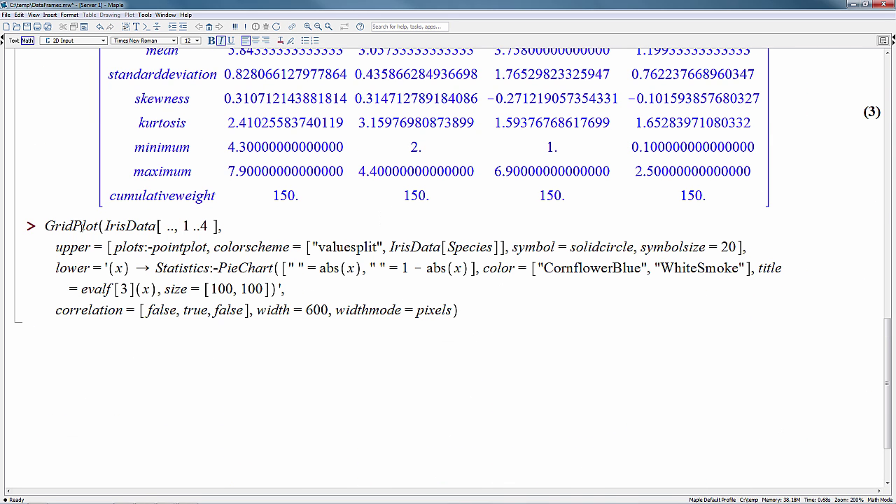
{"action": "type", "text": ":"}
{"action": "key", "text": "Return"}
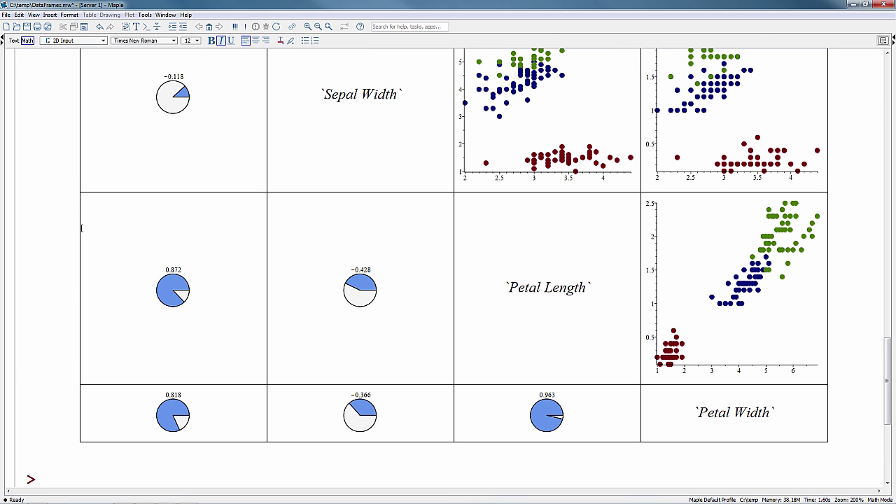
{"action": "left_click", "coordinate": [318, 26]}
{"action": "left_click", "coordinate": [318, 26]}
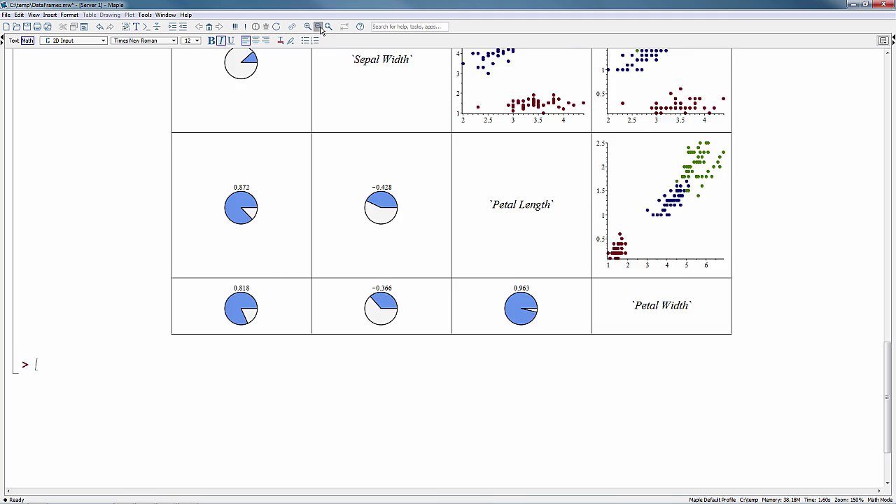
{"action": "left_click", "coordinate": [317, 26]}
{"action": "left_click", "coordinate": [318, 27]}
{"action": "scroll", "coordinate": [418, 159], "scroll_direction": "up", "scroll_amount": 3}
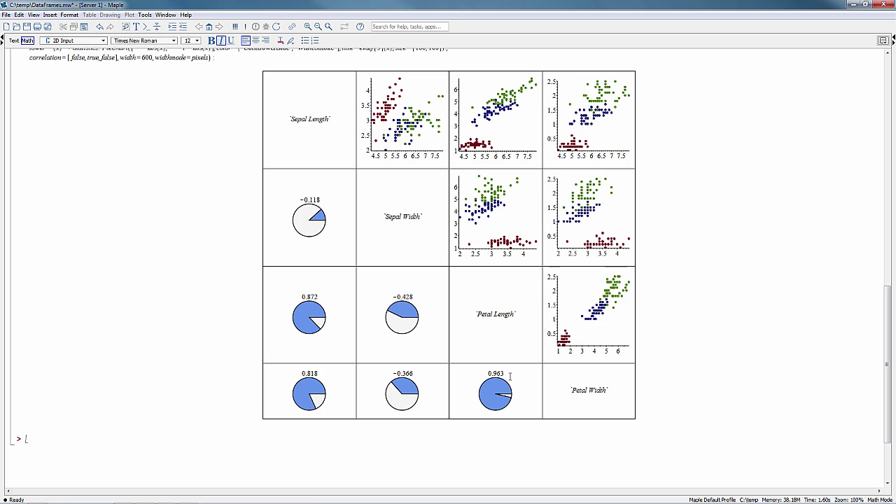
Step: Select the Sepal Length scatter plot in the correlogram grid
{"action": "left_click", "coordinate": [394, 110]}
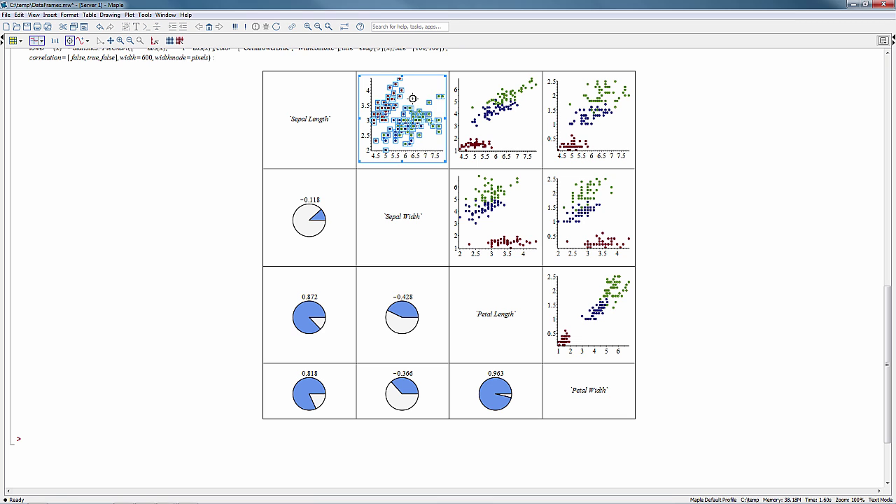